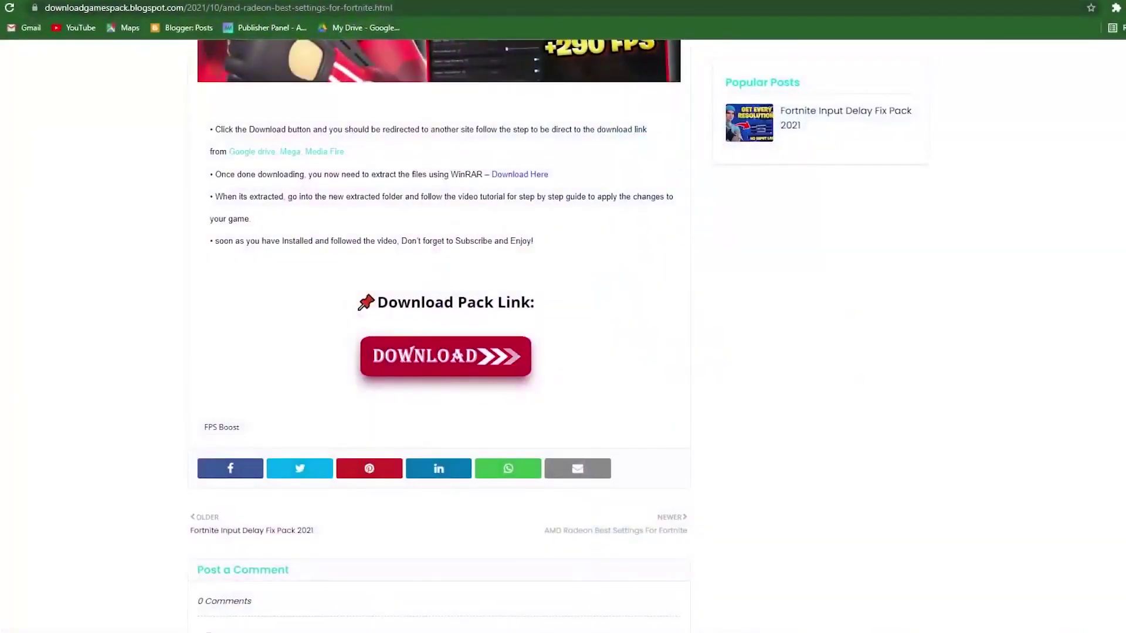
scroll(626, 371, up, 5)
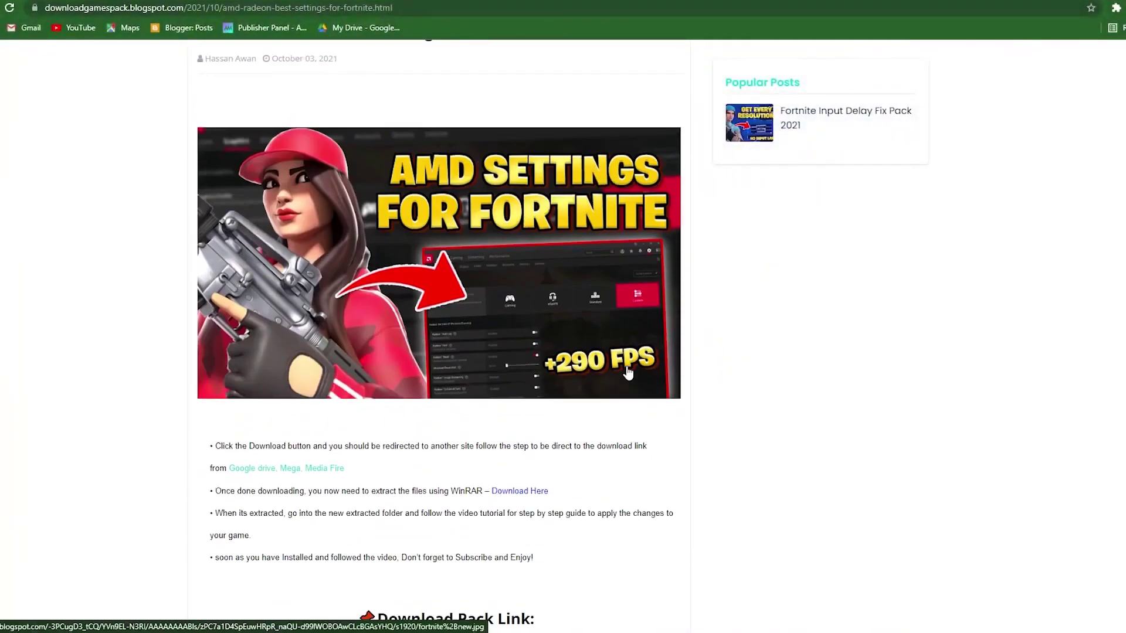
scroll(627, 373, down, 3)
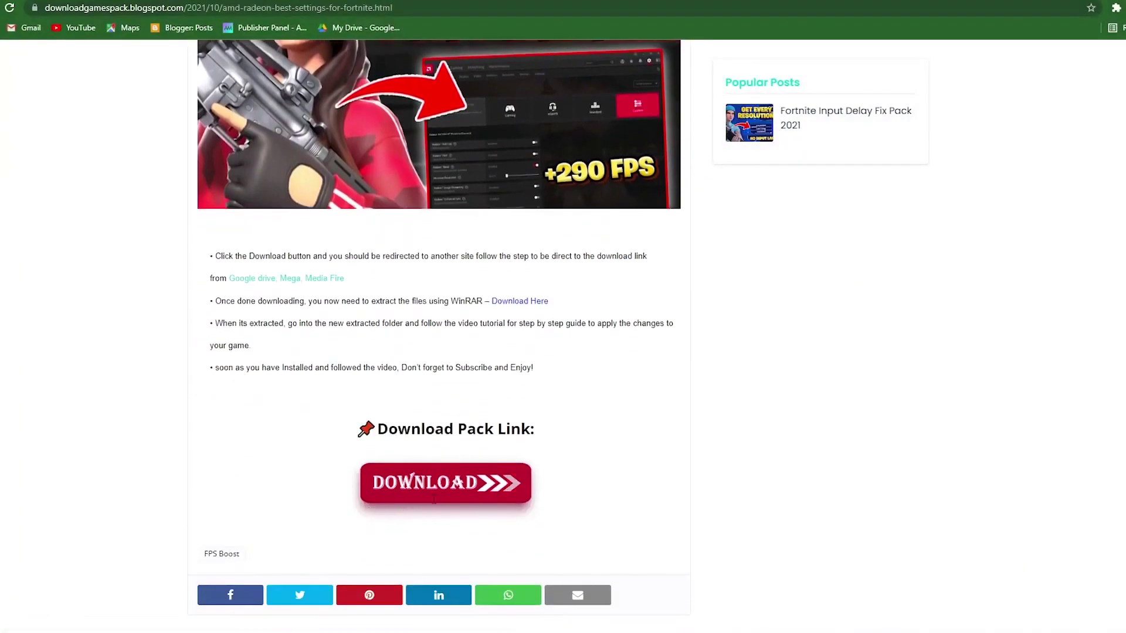
click(441, 490)
Download AMD Radeon FPS Boost Pack.rar (7.23 KB) from Google Drive through IDM into Downloads\Compressed.
click(449, 490)
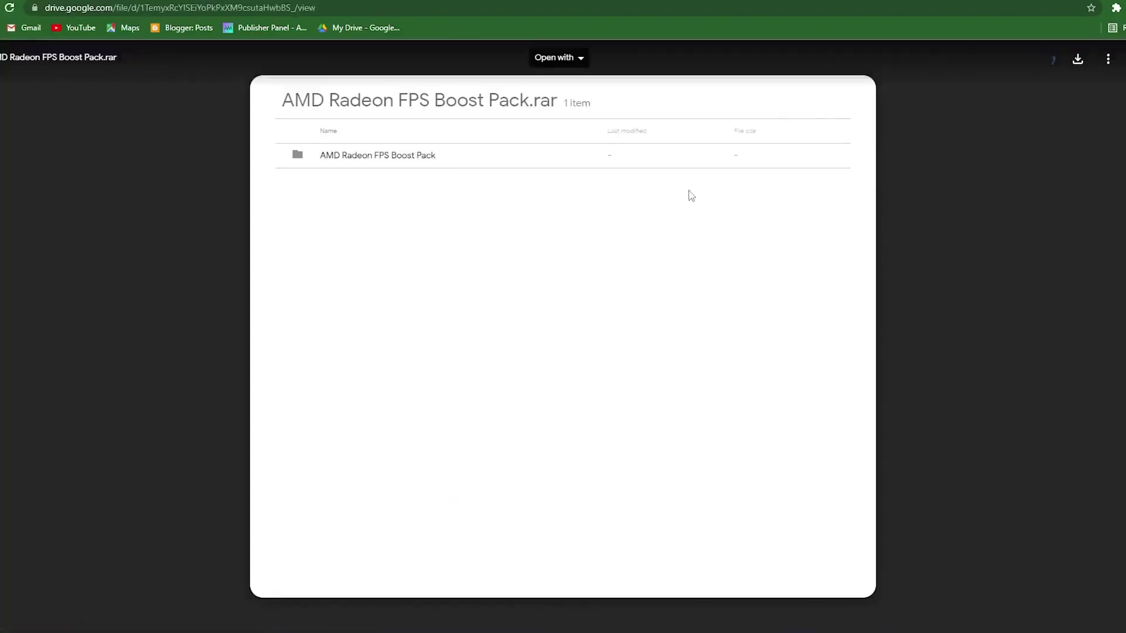
click(1084, 61)
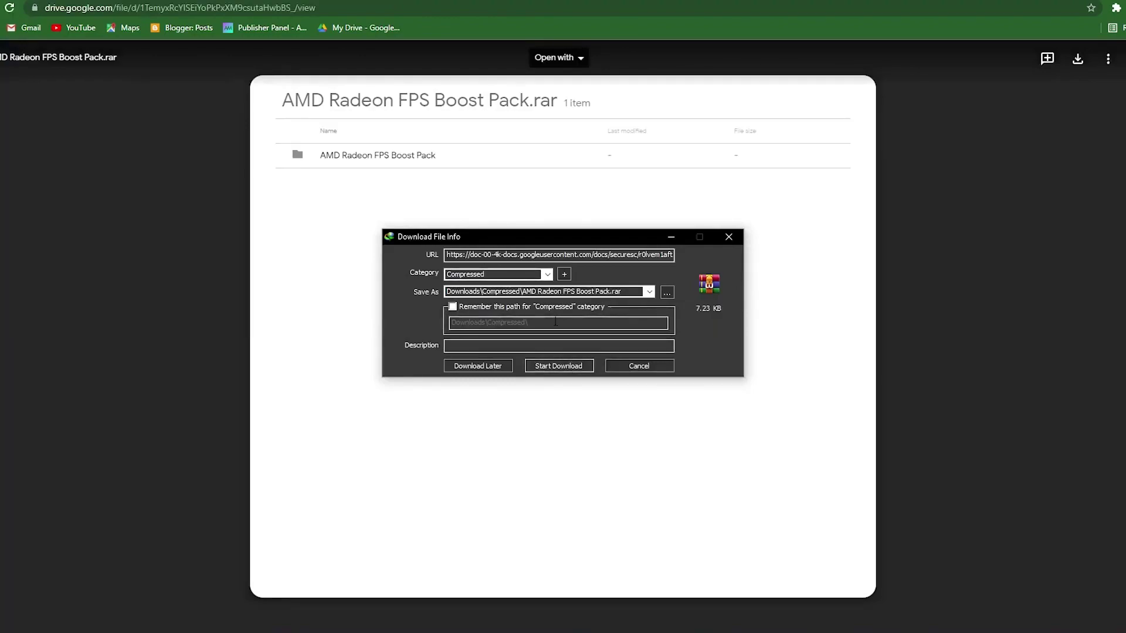
click(564, 368)
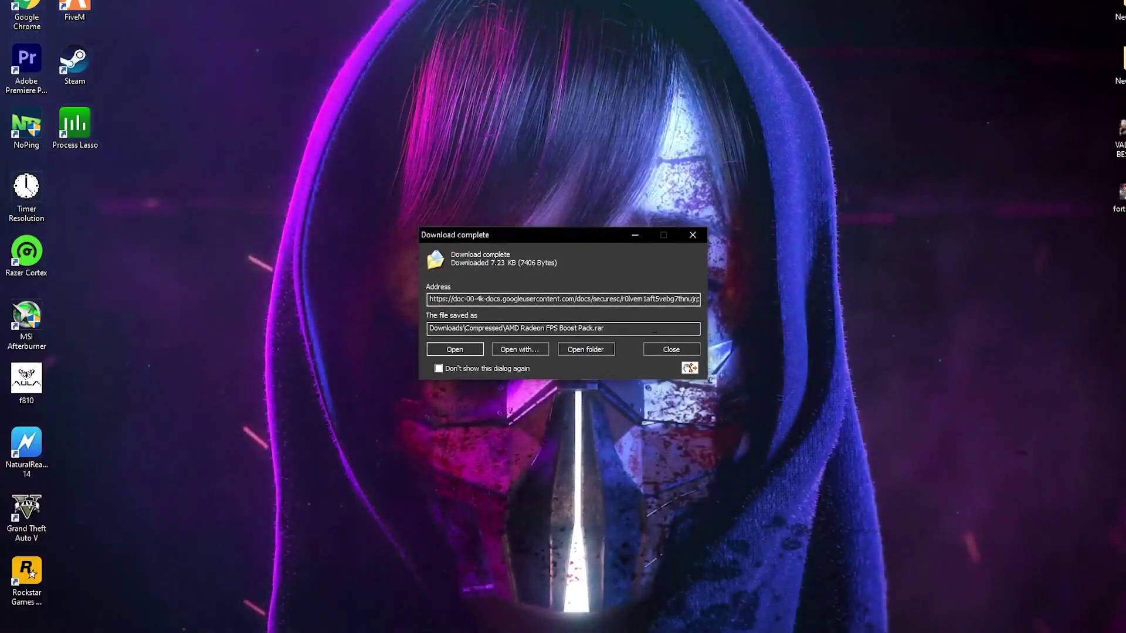
Move the downloaded boost pack archive onto the desktop.
drag(683, 370, 841, 378)
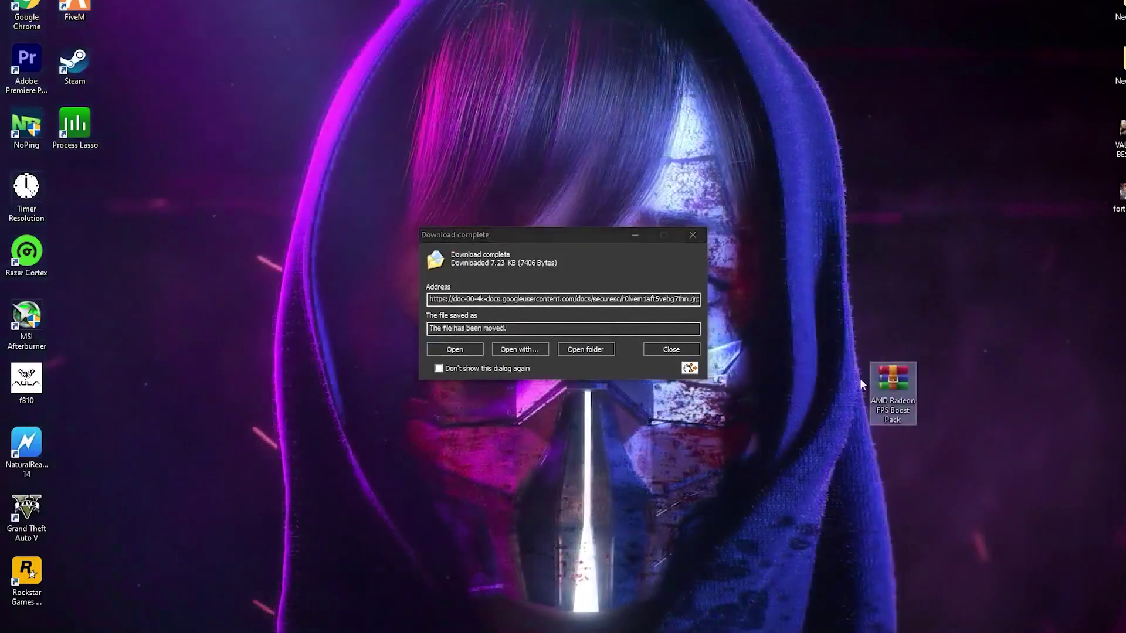
click(692, 235)
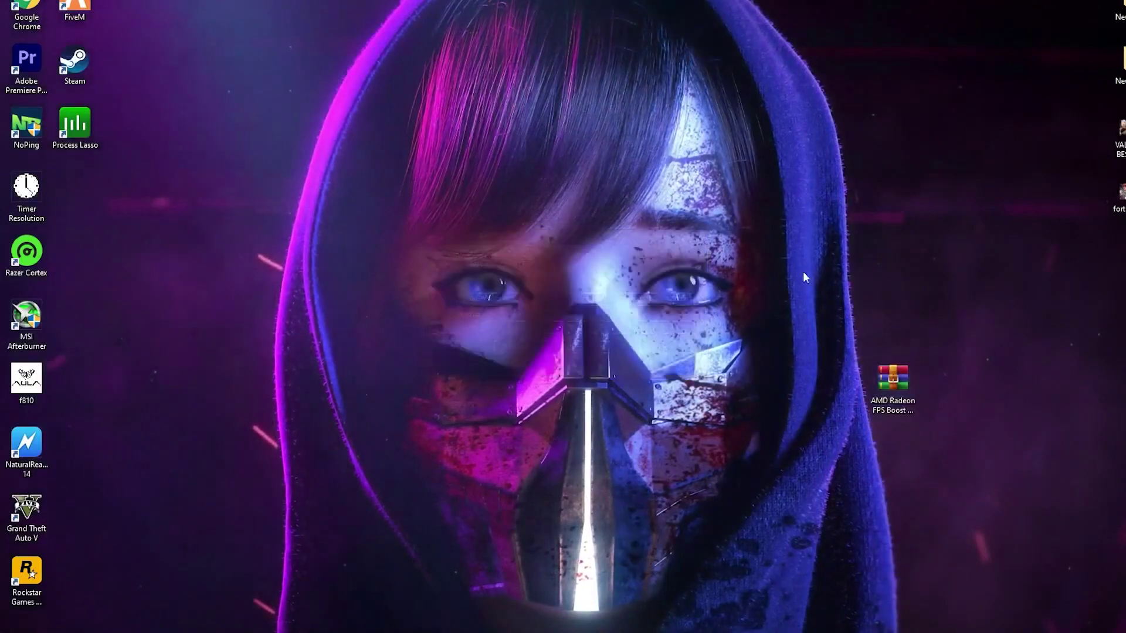
drag(887, 370, 463, 185)
Extract the archive here with WinRAR and open the AMD Radeon FPS Boost Pack folder.
right_click(463, 185)
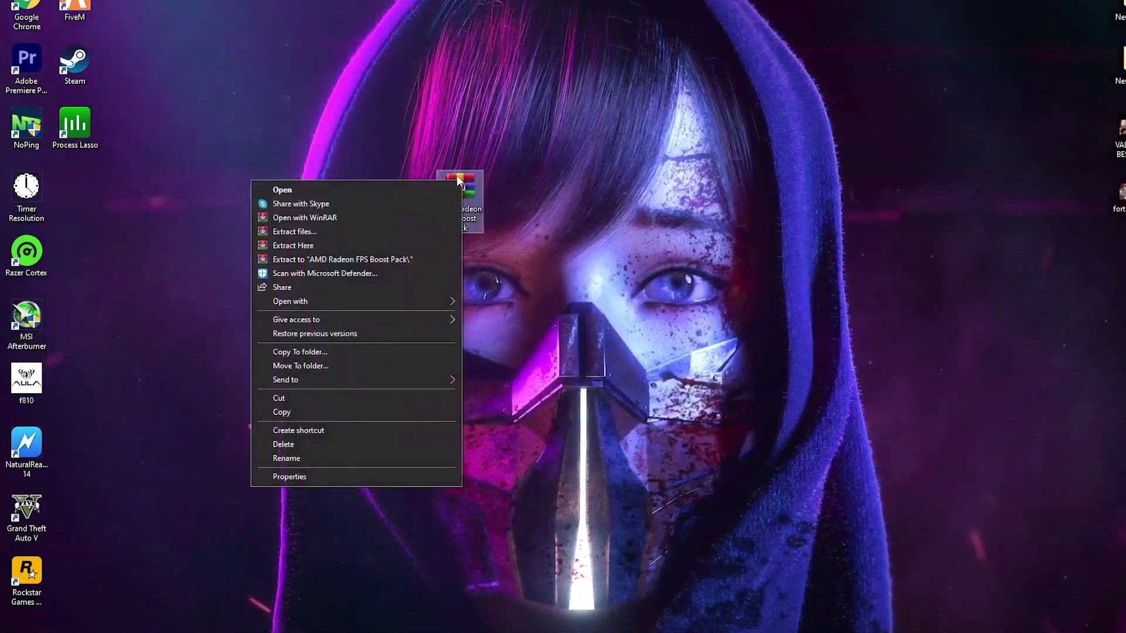
click(295, 245)
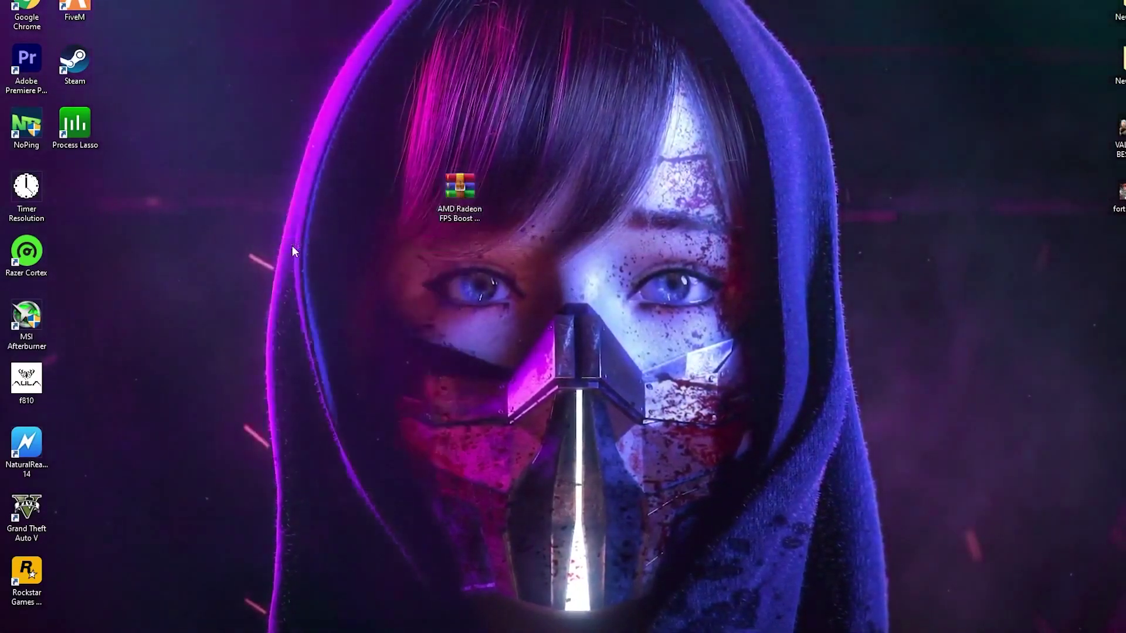
drag(82, 190, 563, 189)
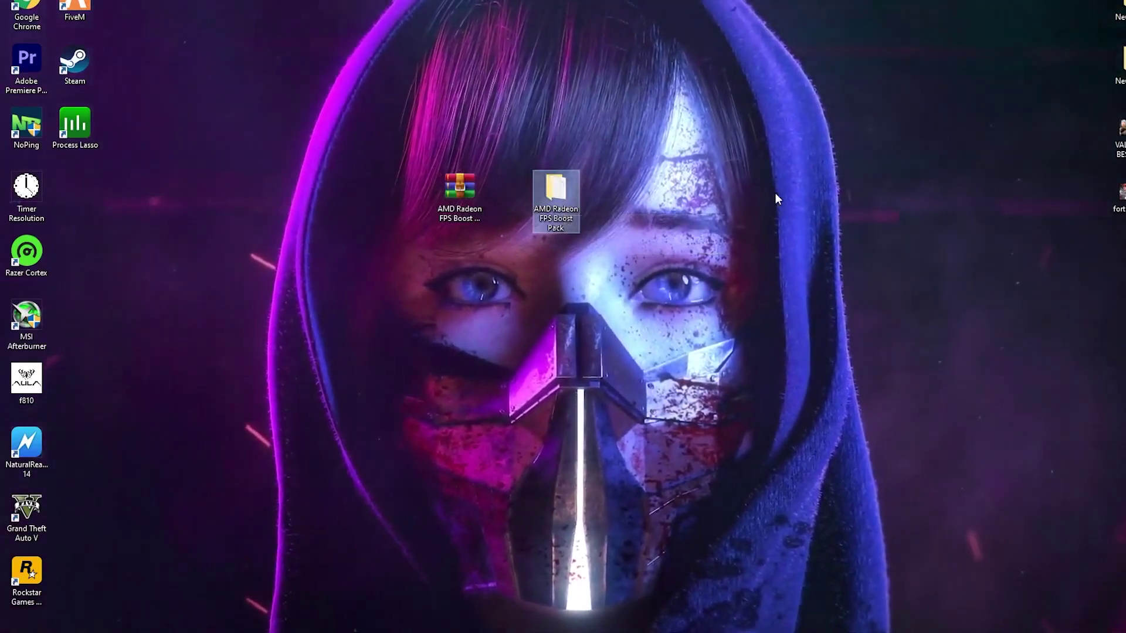
double_click(551, 193)
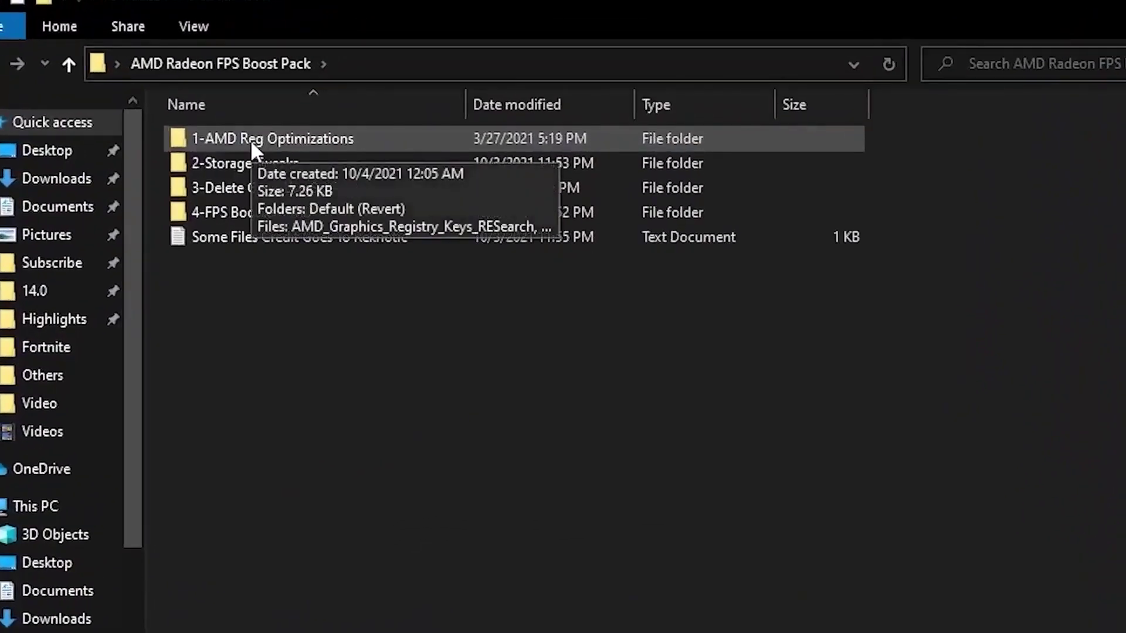
Open 1-AMD Reg Optimizations and read the Read Me (Important) notes.
double_click(250, 139)
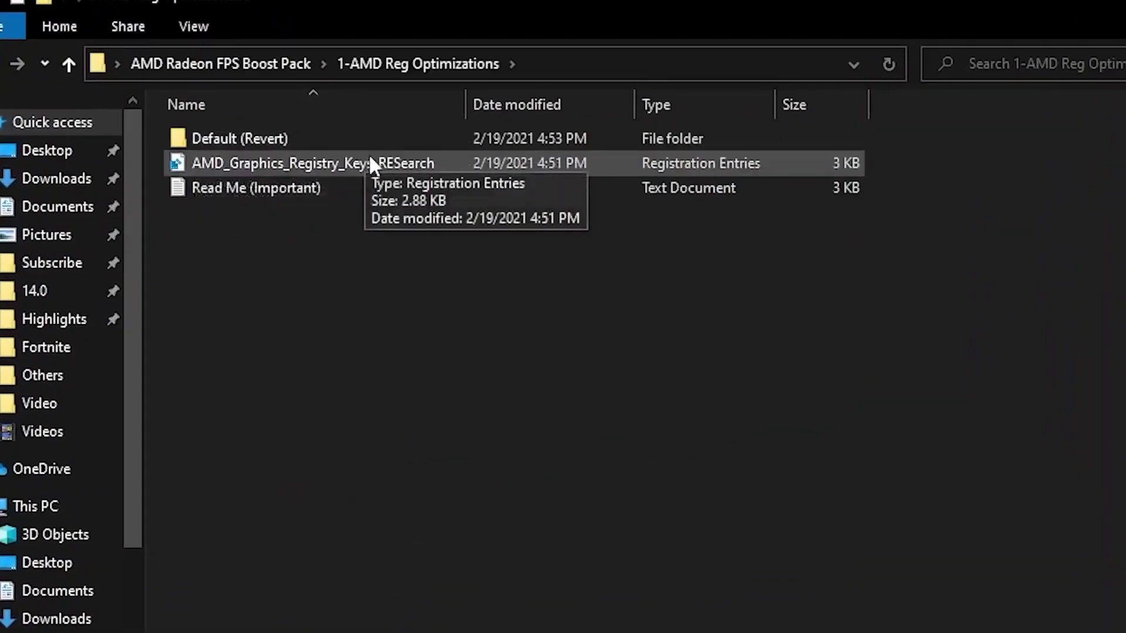
double_click(274, 190)
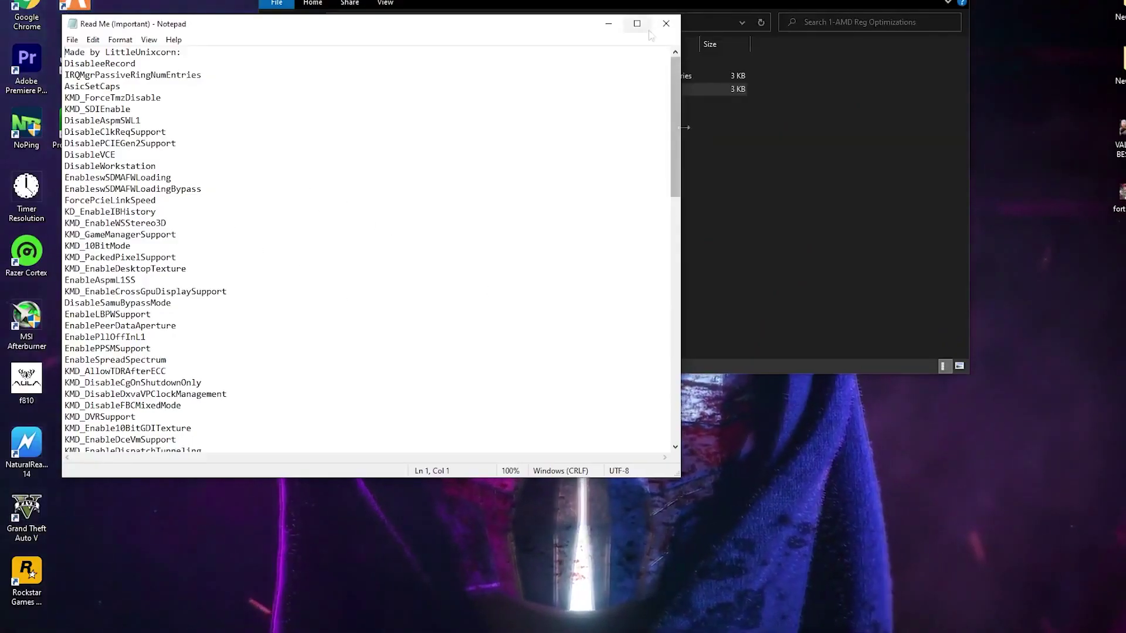
click(666, 23)
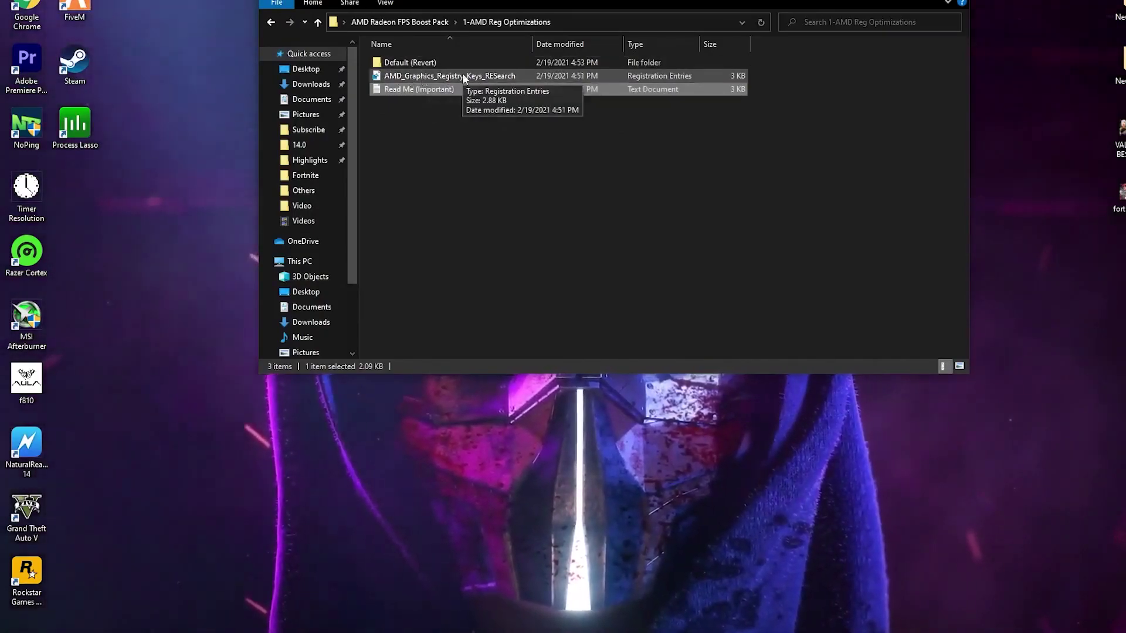
Merge AMD_Graphics_Registry_Keys_RESearch into the registry, then open the Default (Revert) folder.
right_click(392, 76)
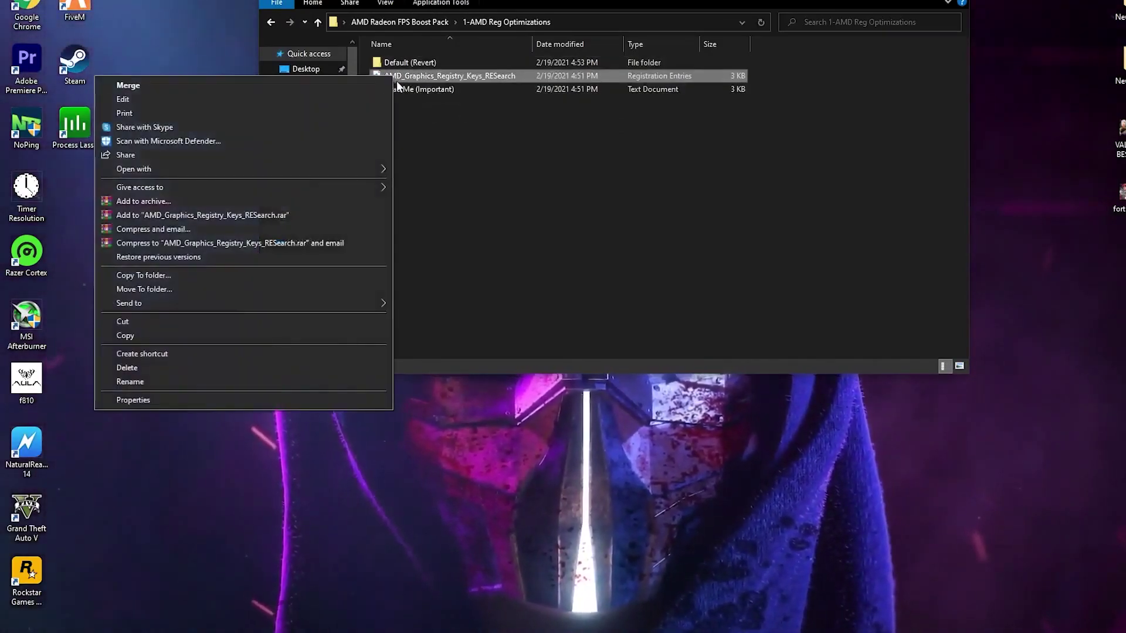
click(241, 82)
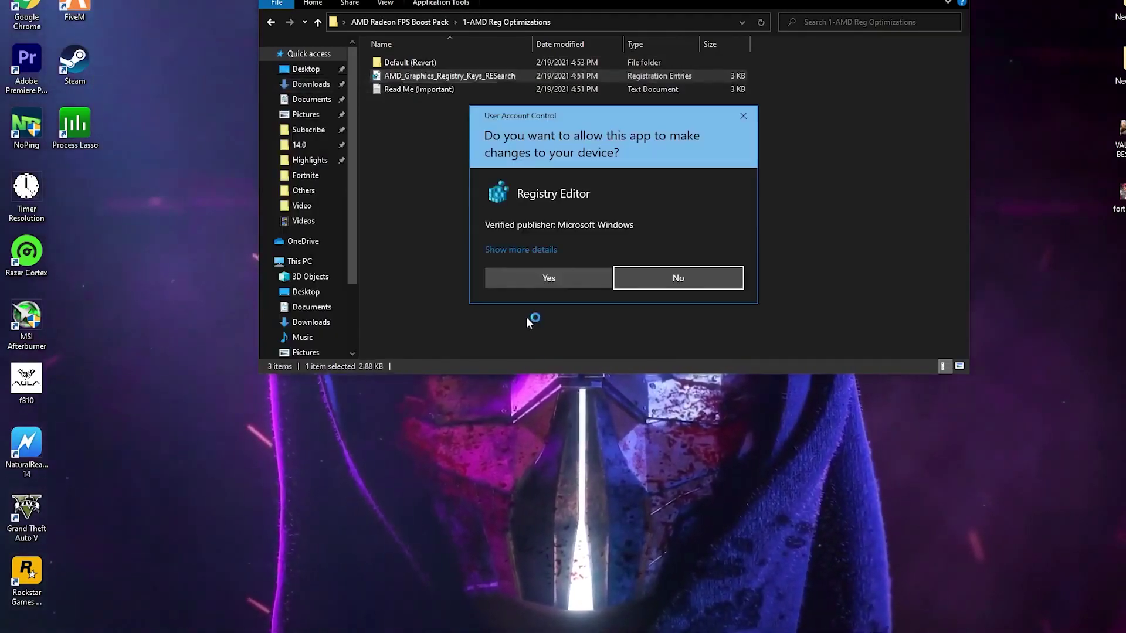
click(542, 276)
click(652, 327)
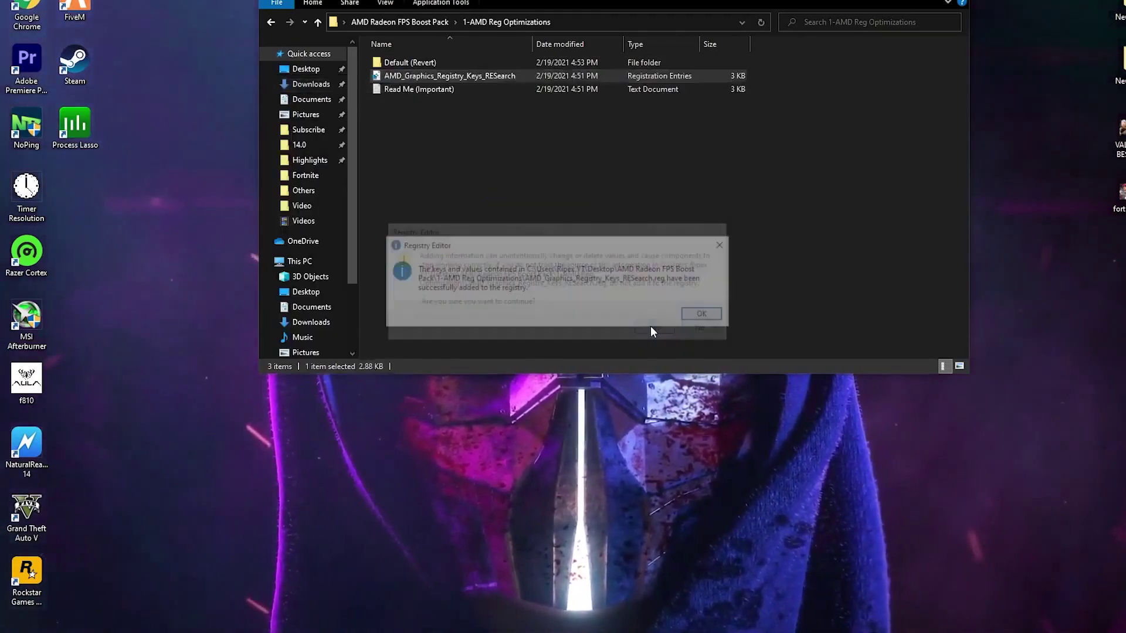
click(706, 319)
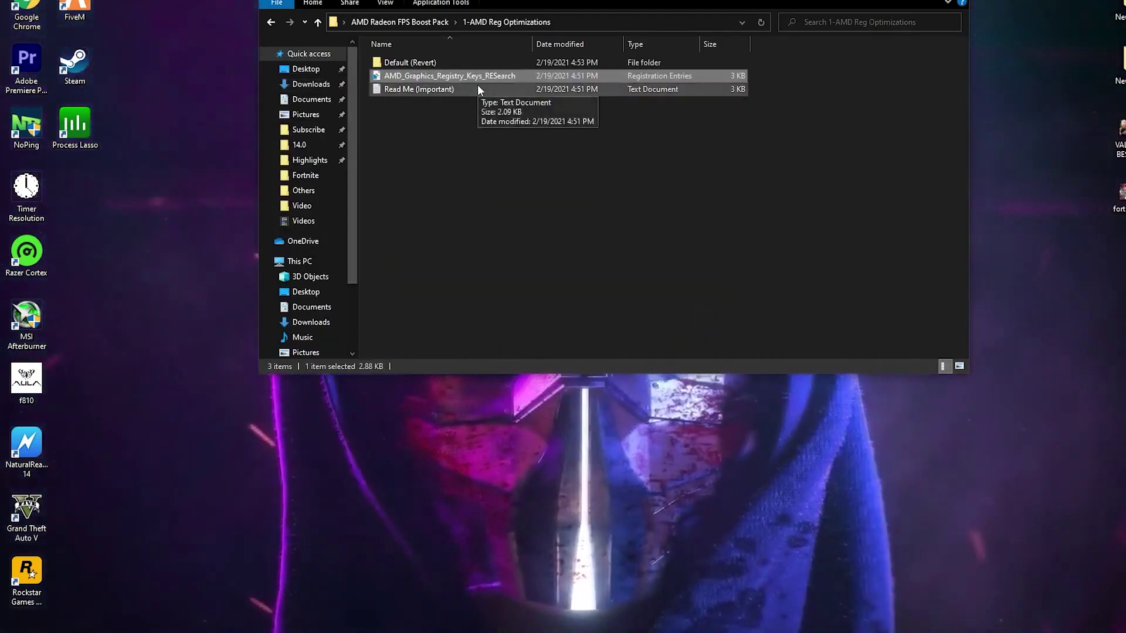
double_click(445, 60)
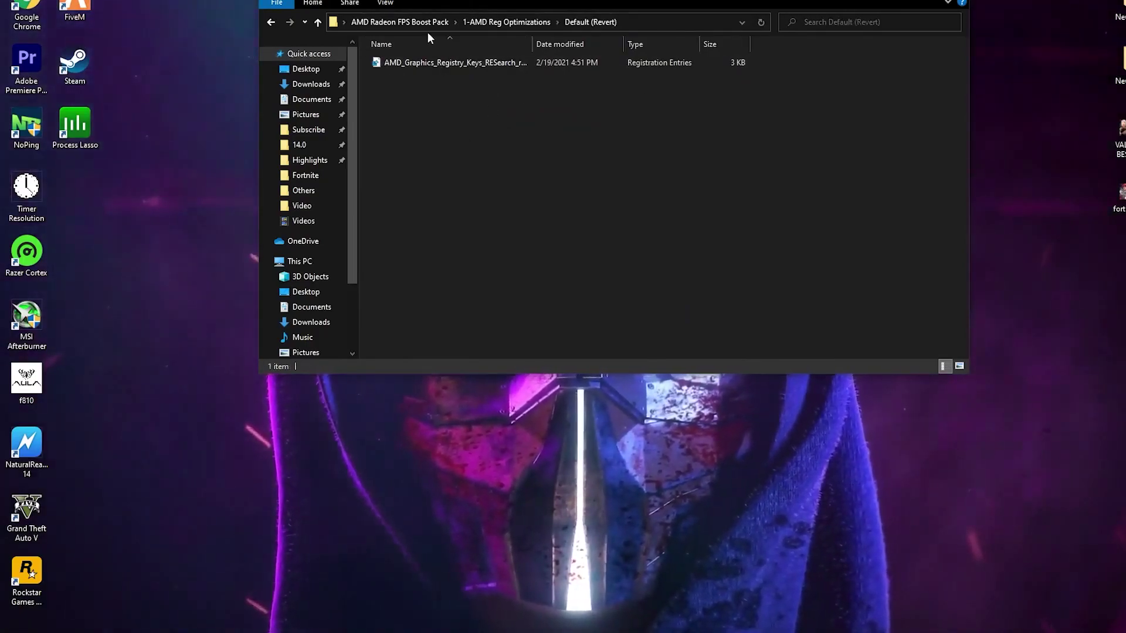
Look inside 2-Storage Tweaks at its HDD and SSD batch files, then return to the boost pack folder.
click(406, 23)
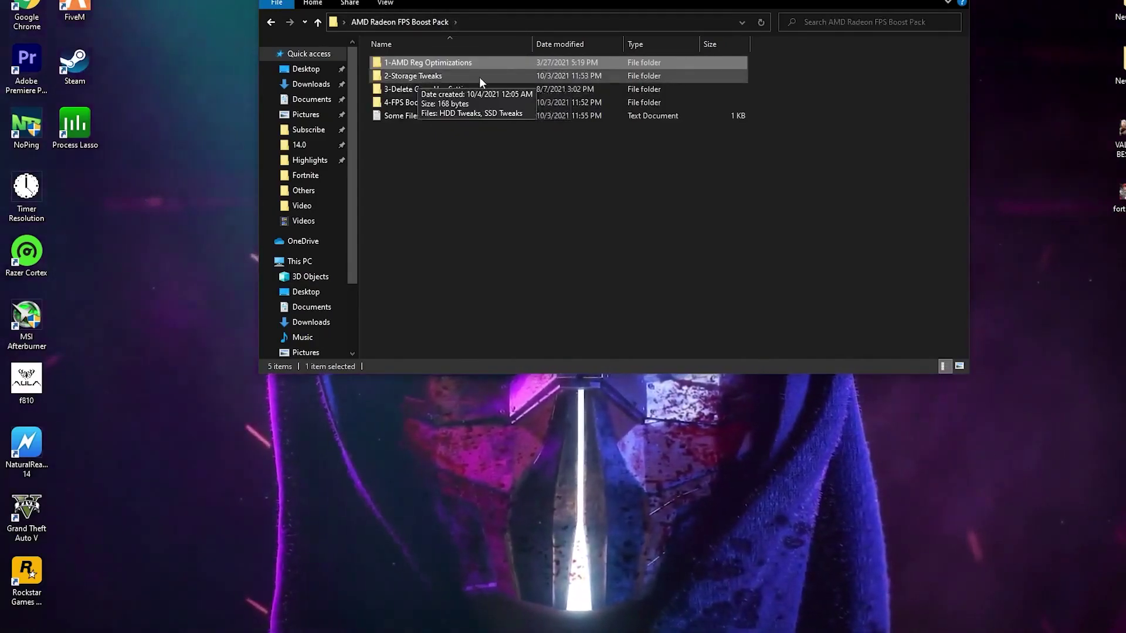
click(415, 77)
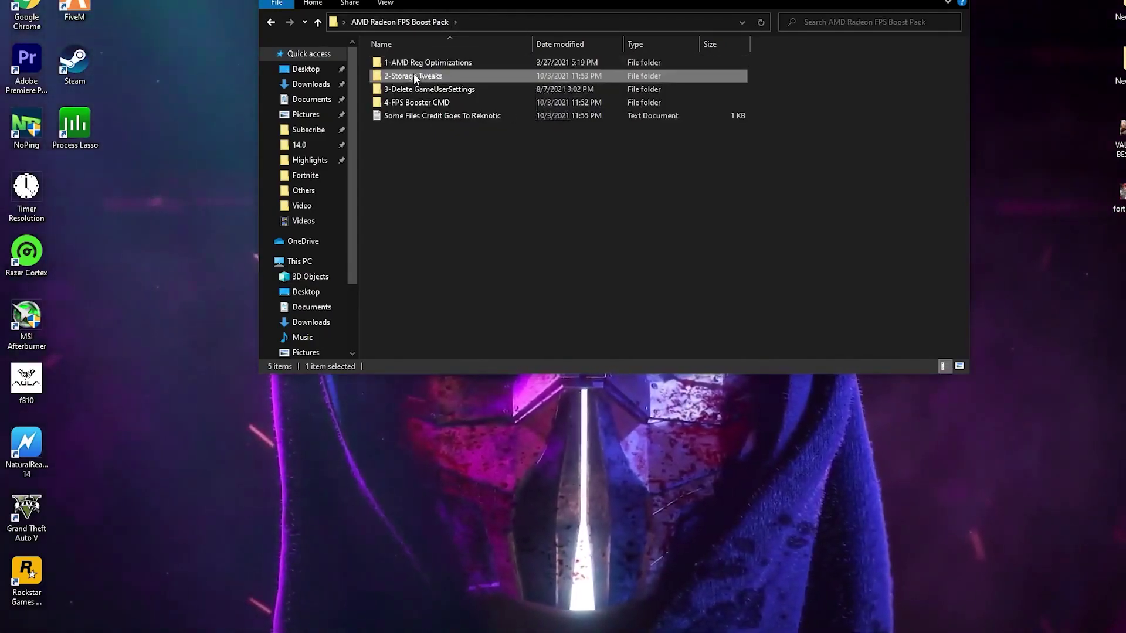
double_click(415, 76)
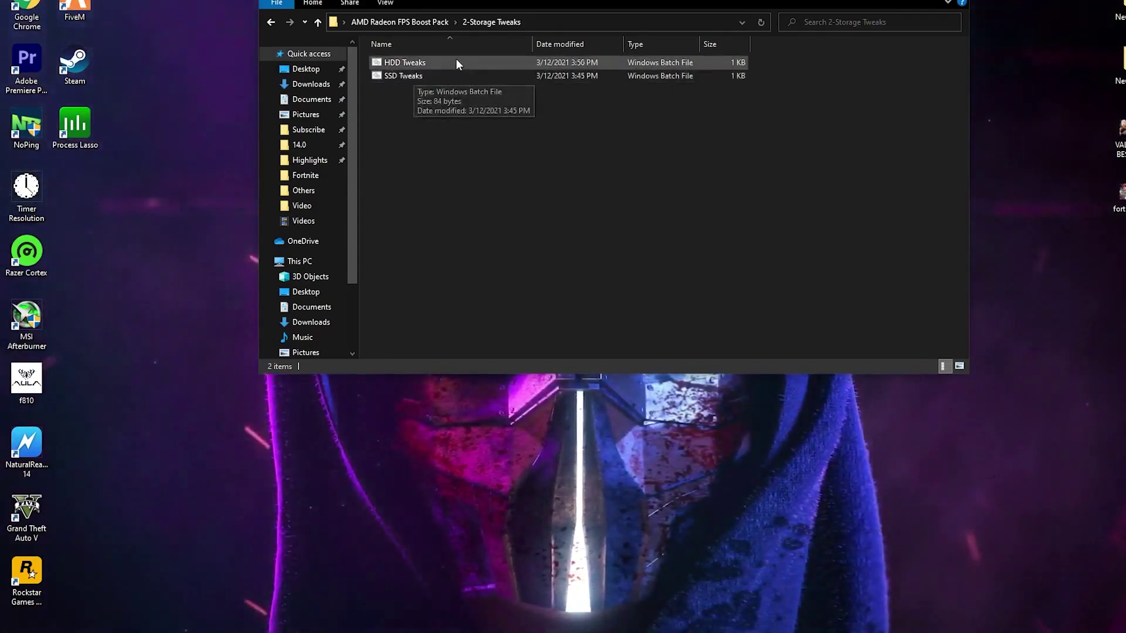
click(395, 77)
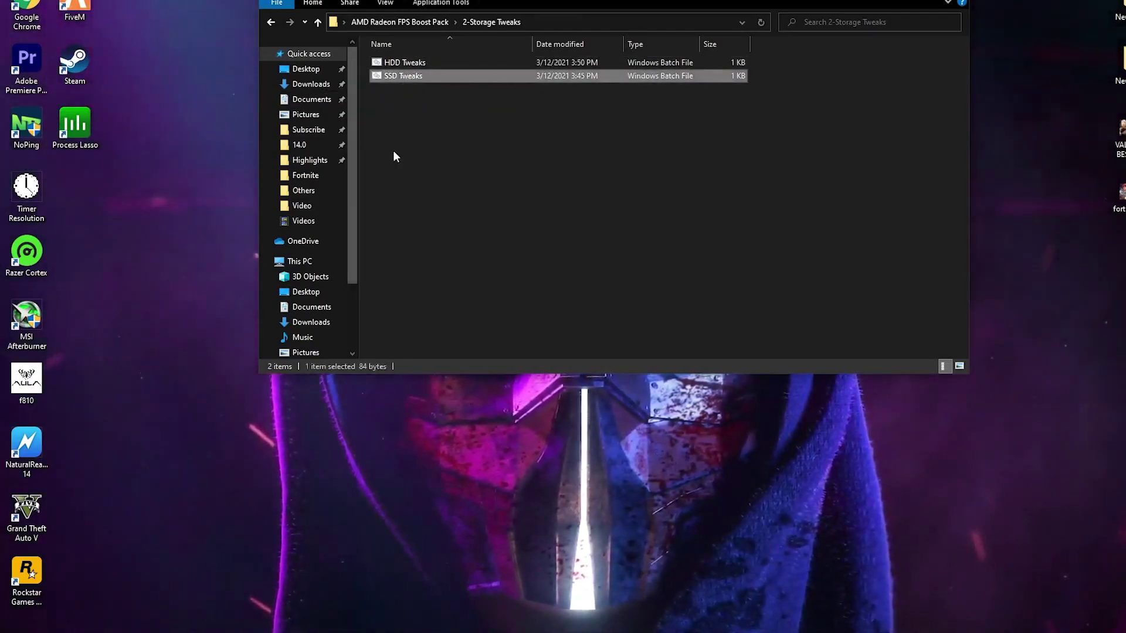
click(383, 22)
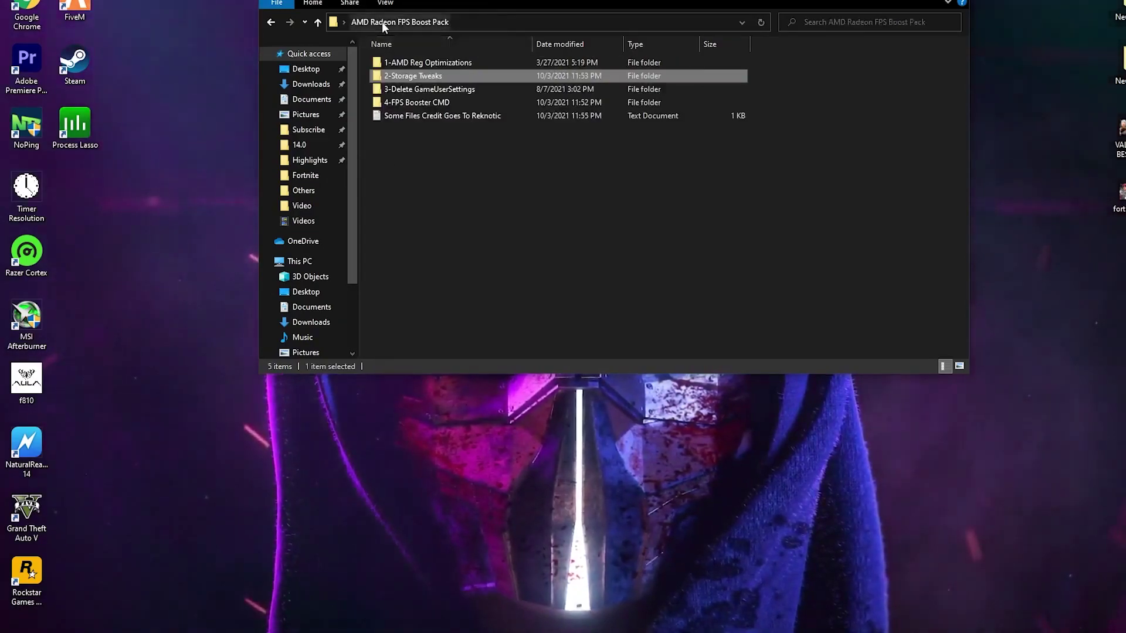
Run Delete FortniteGame Folder from 3-Delete GameUserSettings as administrator, then return to the pack folder.
double_click(424, 93)
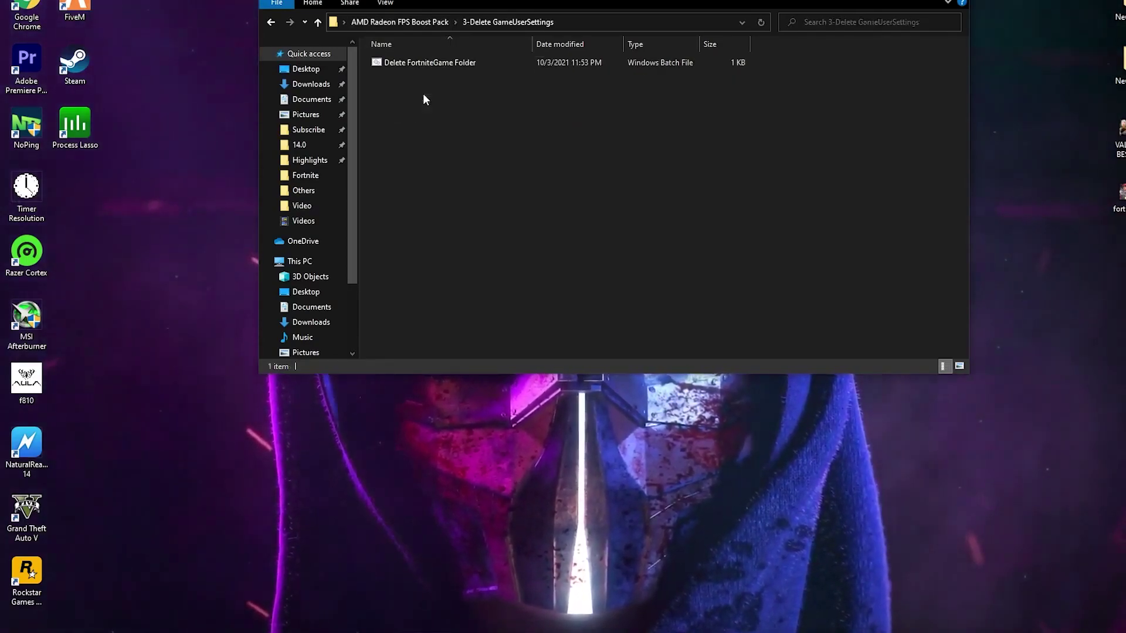
click(428, 63)
right_click(427, 62)
click(241, 112)
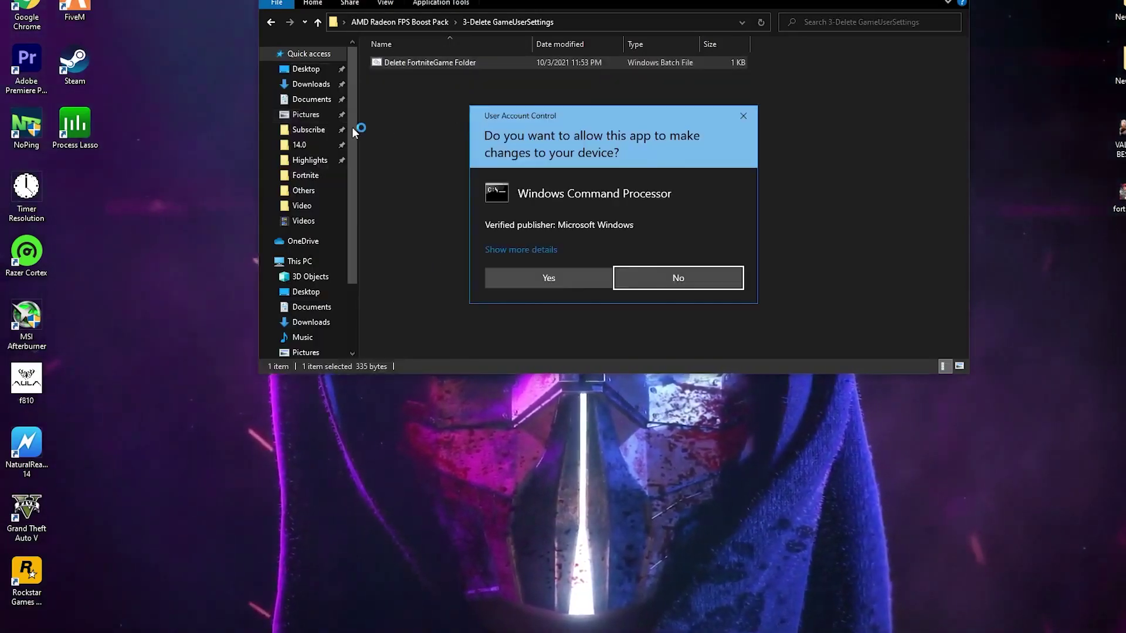
click(551, 277)
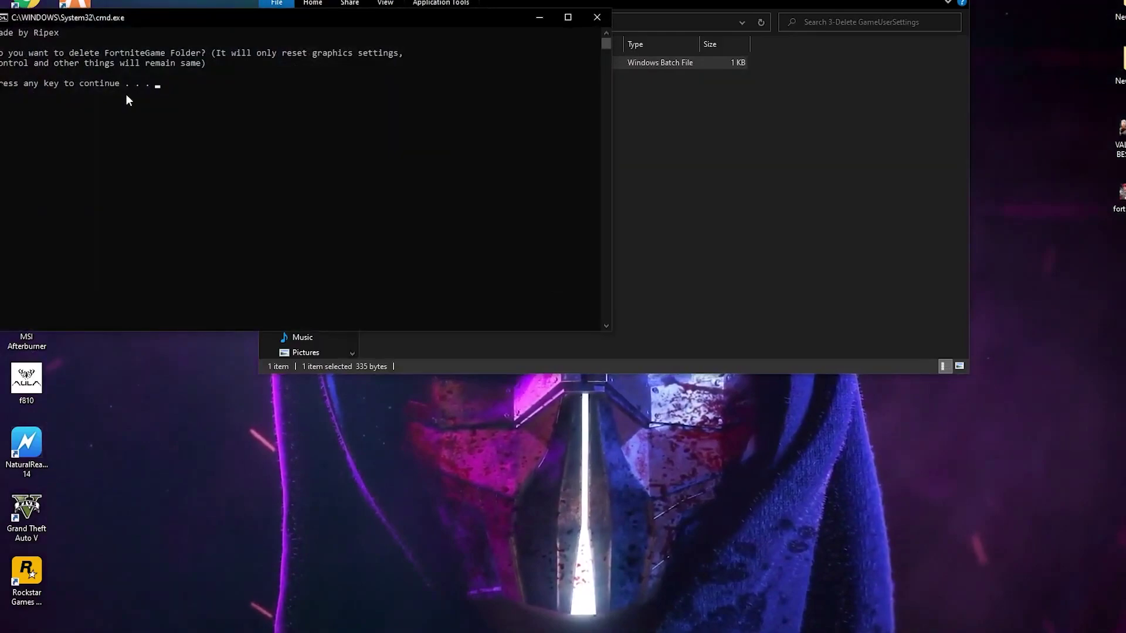
key(Return)
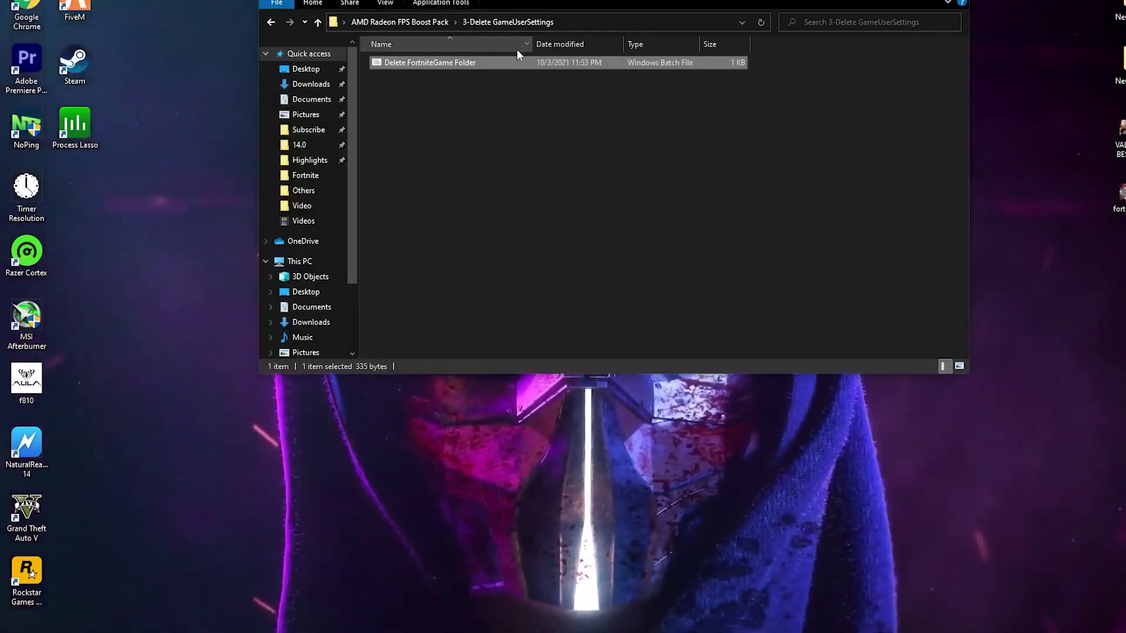
click(397, 22)
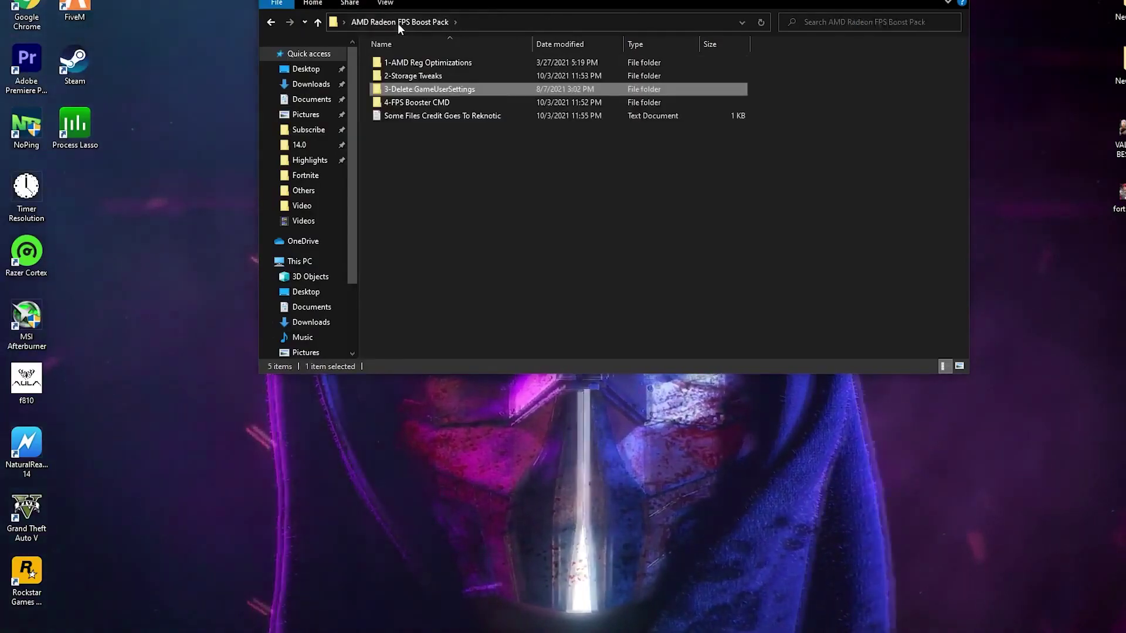
In 4-FPS Booster CMD, run the FPS Booster script as administrator.
double_click(426, 104)
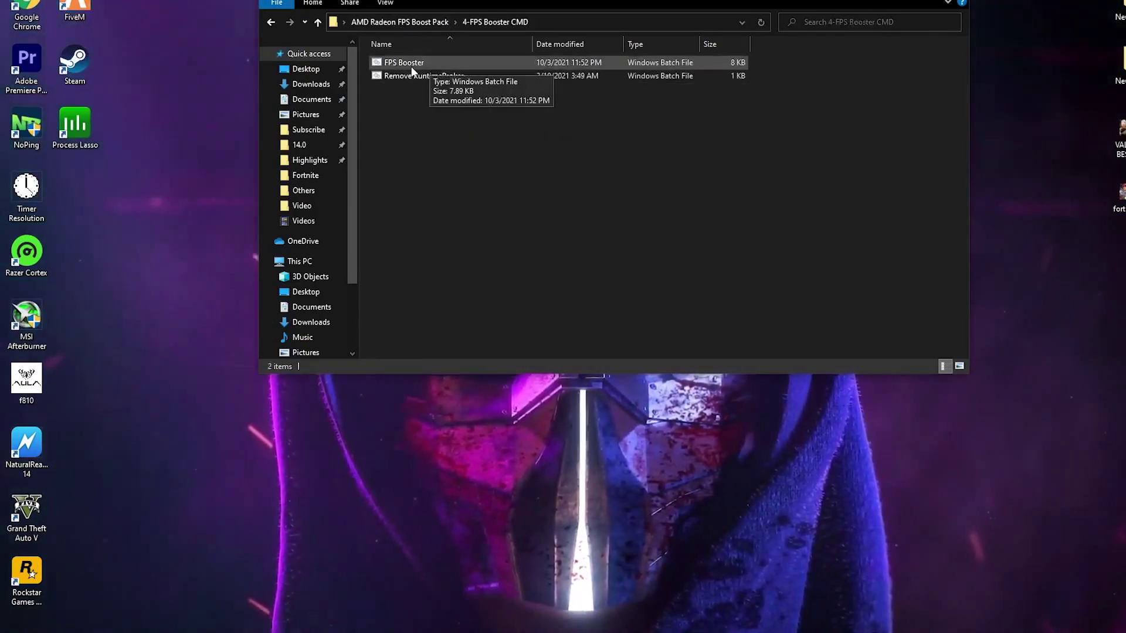
right_click(404, 61)
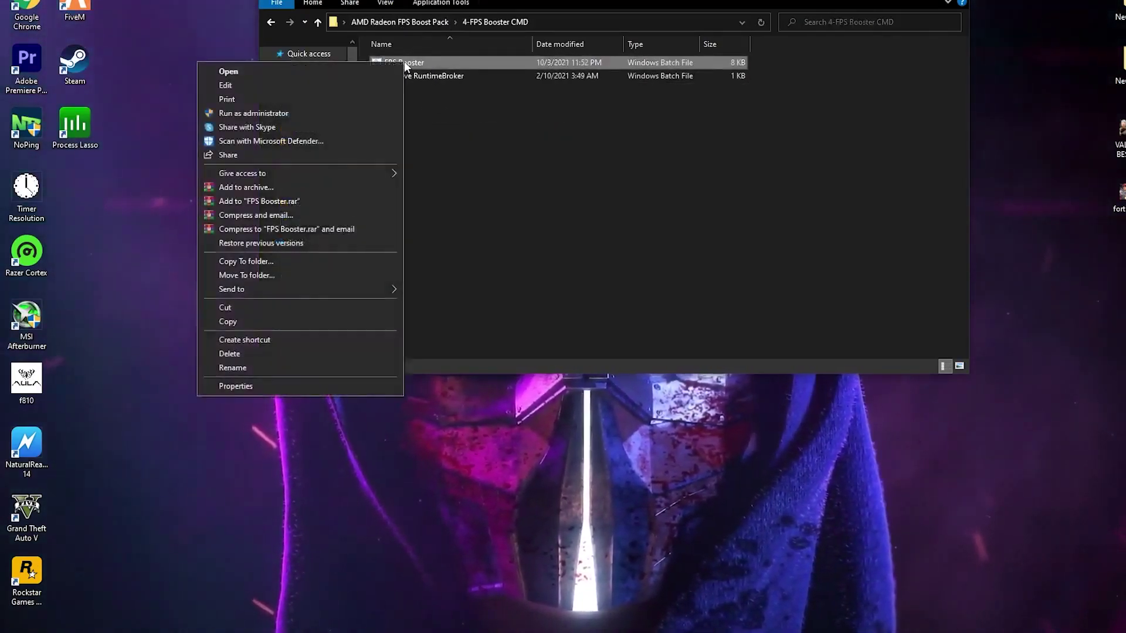
click(259, 114)
click(543, 281)
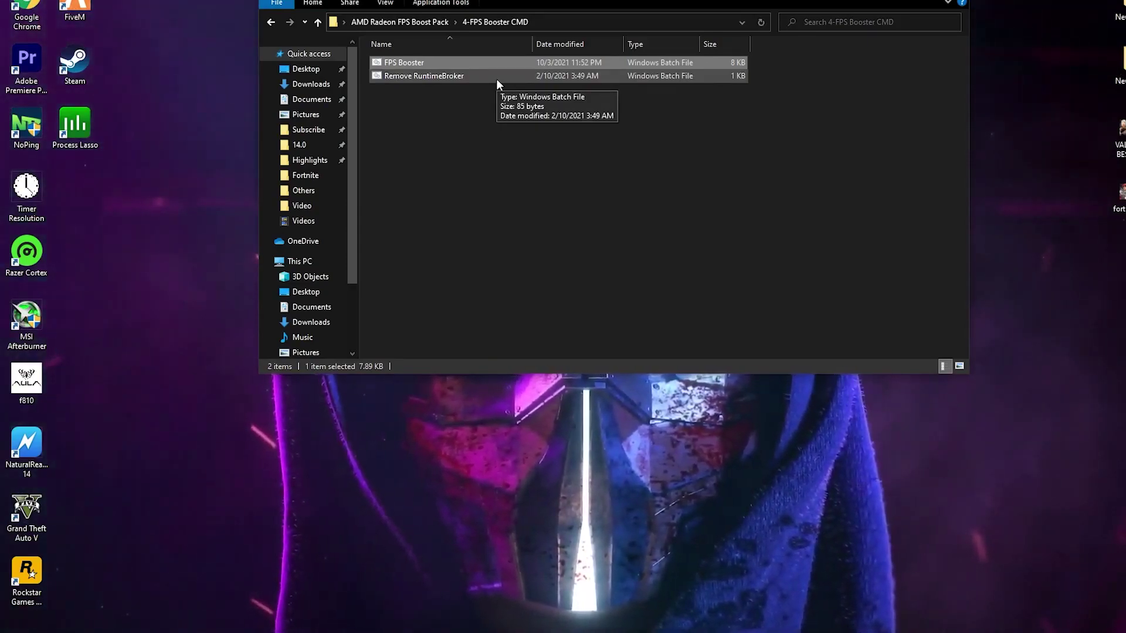
Run the Remove RuntimeBroker script as administrator.
right_click(390, 74)
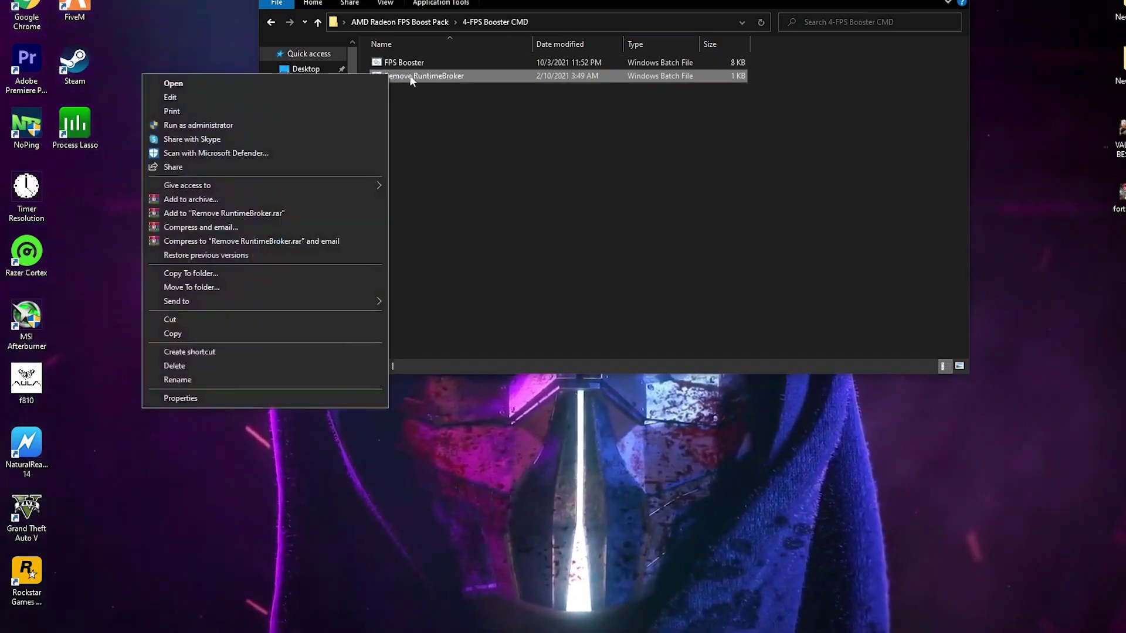
click(188, 125)
click(528, 278)
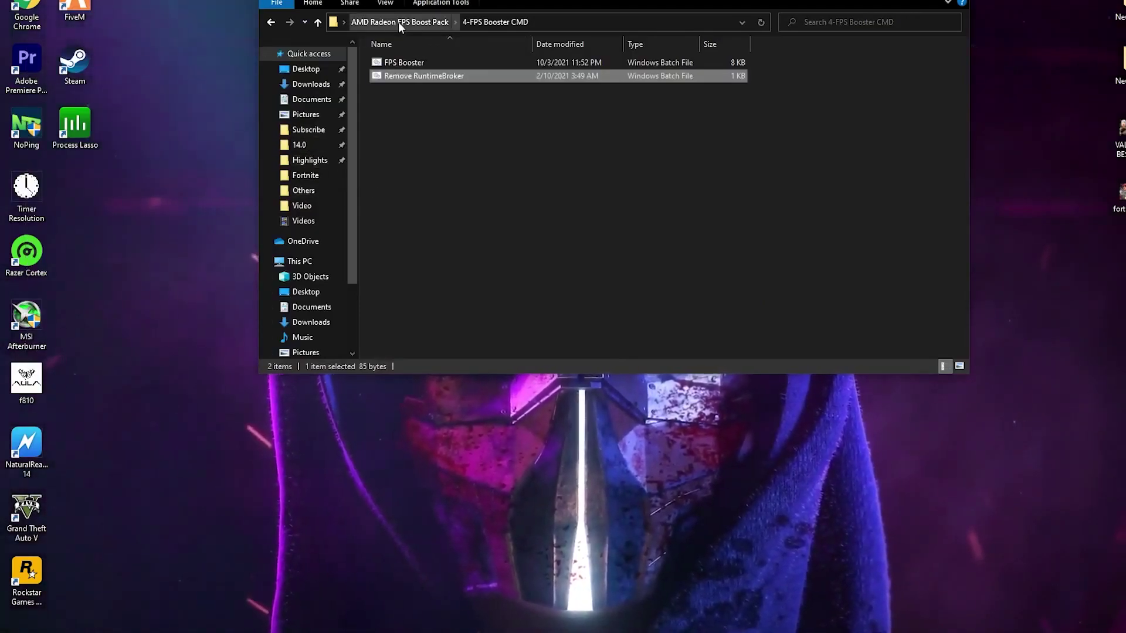
Navigate from the boost pack folder to C:\Program Files\Epic Games\Fortnite\FortniteGame.
click(376, 21)
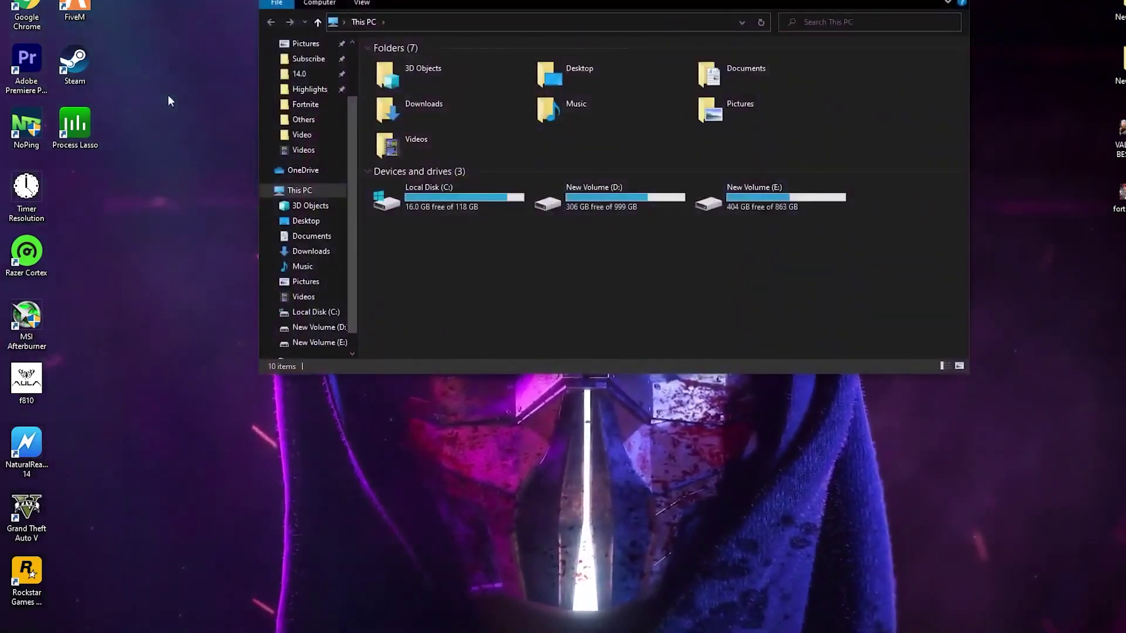
double_click(473, 188)
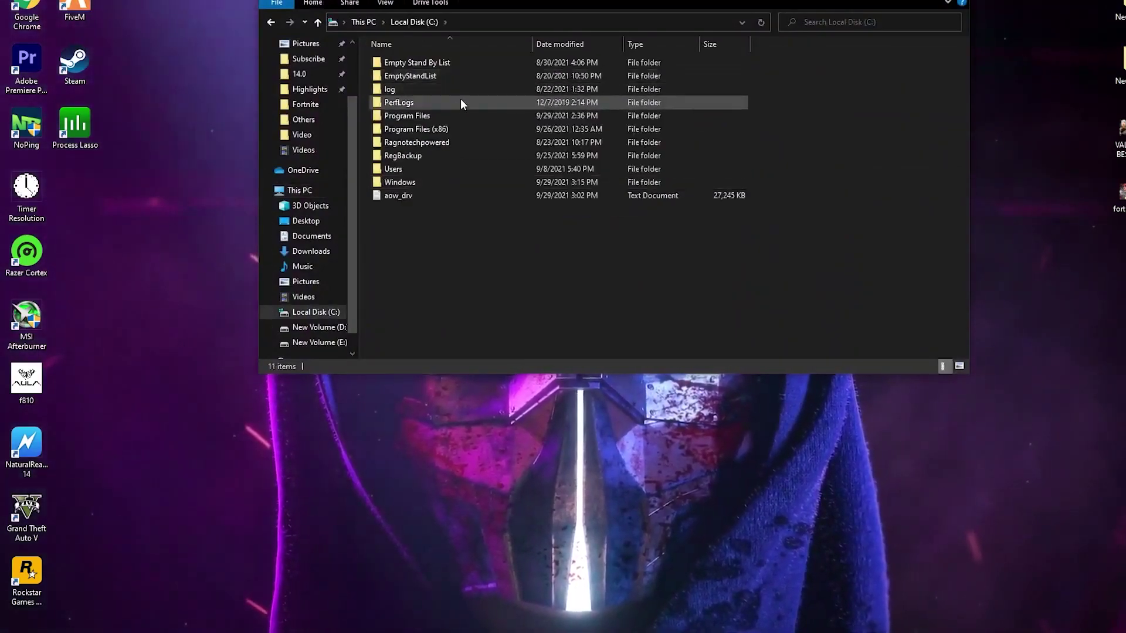
double_click(434, 118)
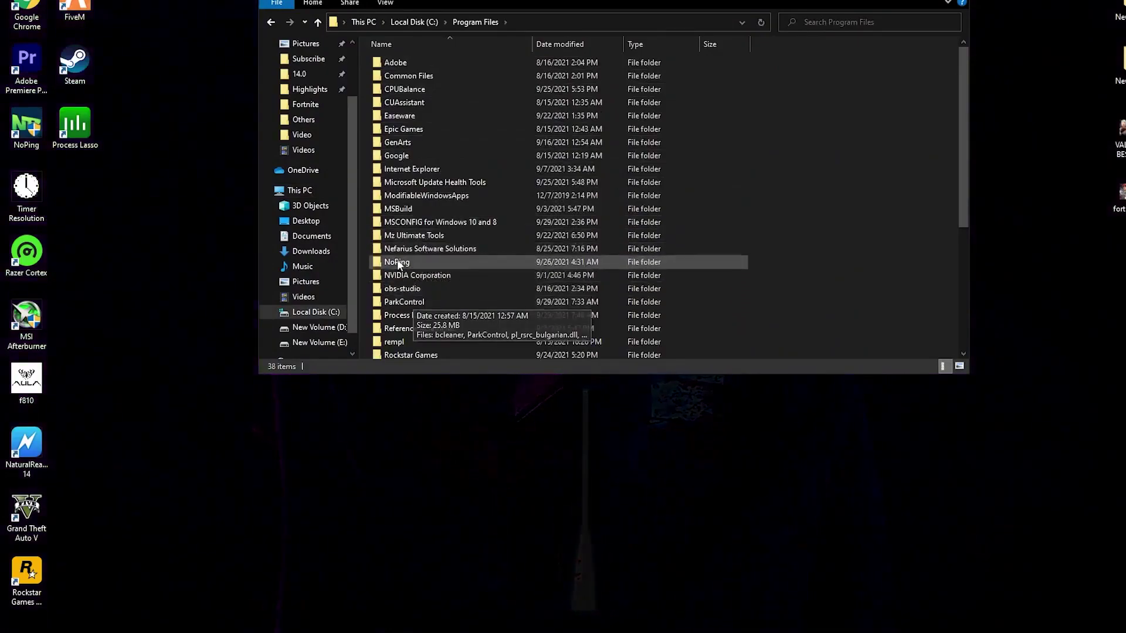
double_click(400, 129)
double_click(393, 65)
double_click(436, 88)
Open Binaries\Win64, maximize the window, and select the Fortnite executables.
click(407, 62)
double_click(407, 62)
double_click(427, 74)
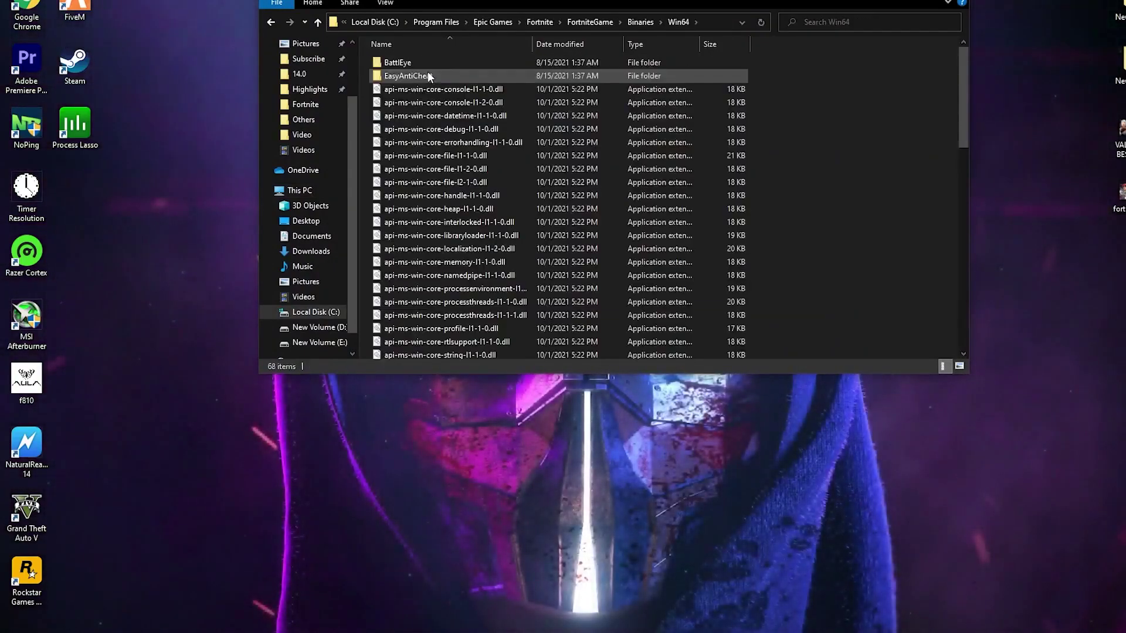
double_click(608, 4)
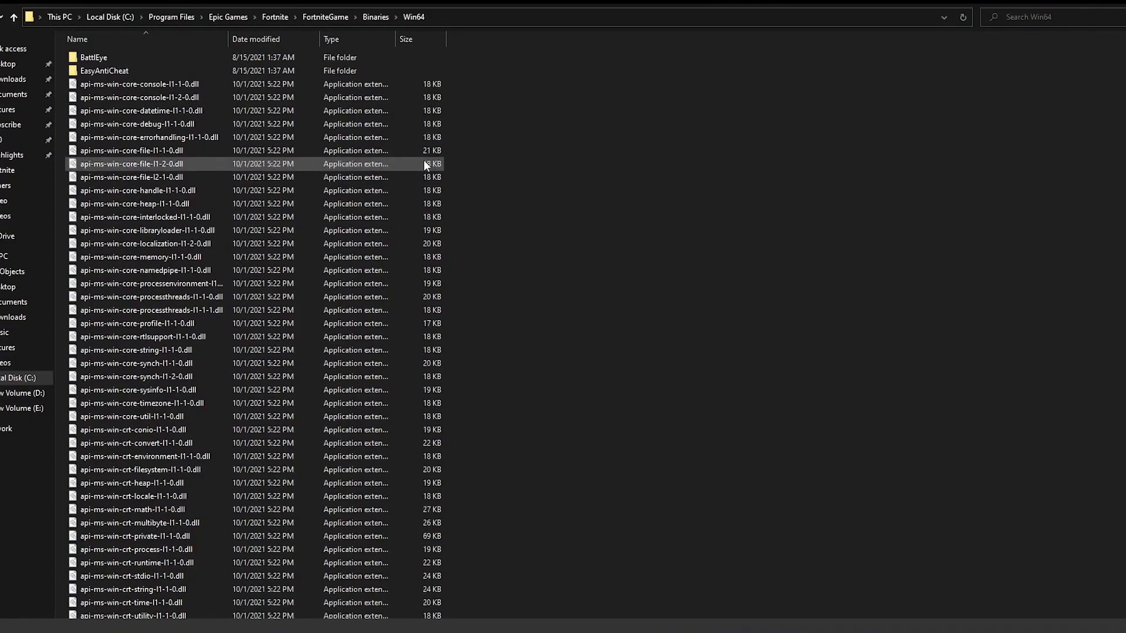
scroll(422, 165, down, 8)
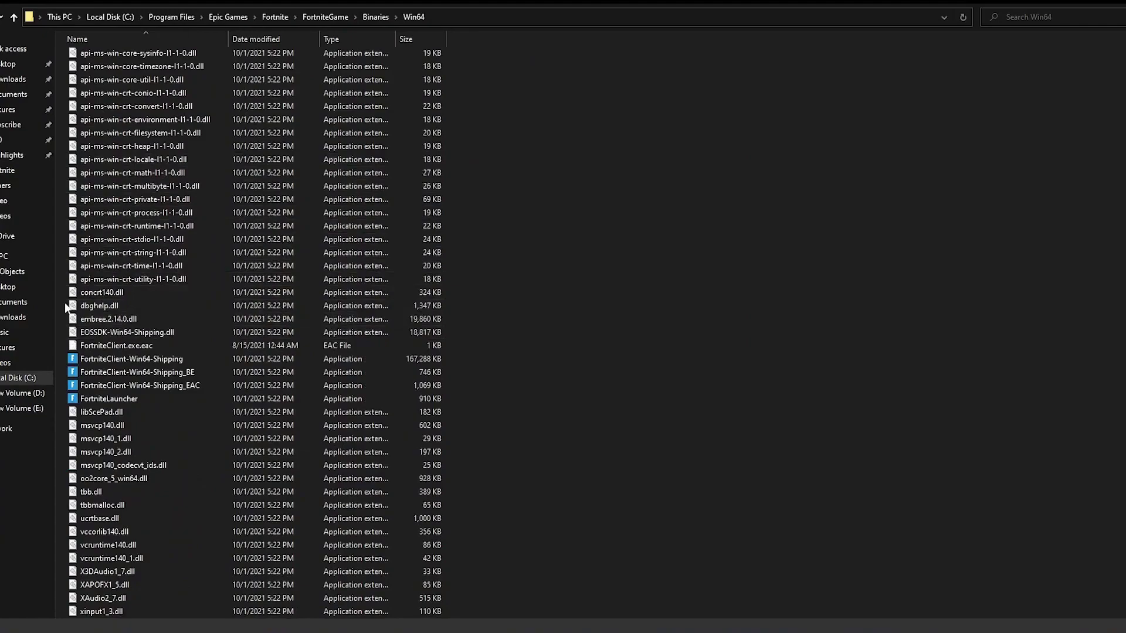
drag(460, 360, 96, 358)
Disable fullscreen optimizations for FortniteClient-Win64-Shipping and override high DPI scaling to Application.
right_click(96, 357)
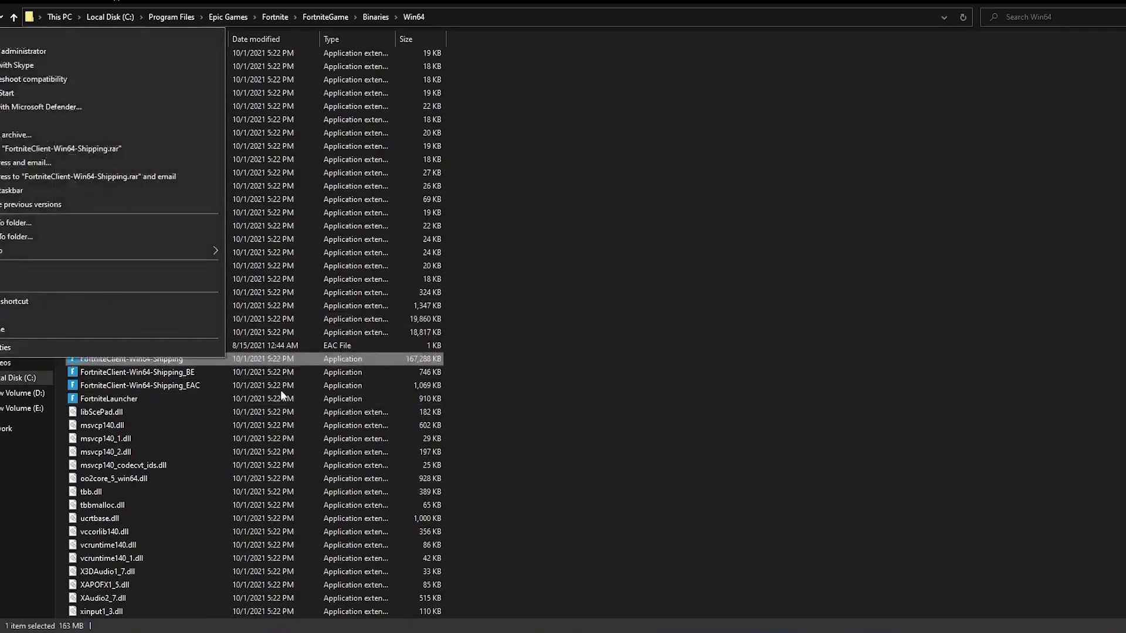
click(23, 348)
click(213, 326)
drag(223, 302, 379, 186)
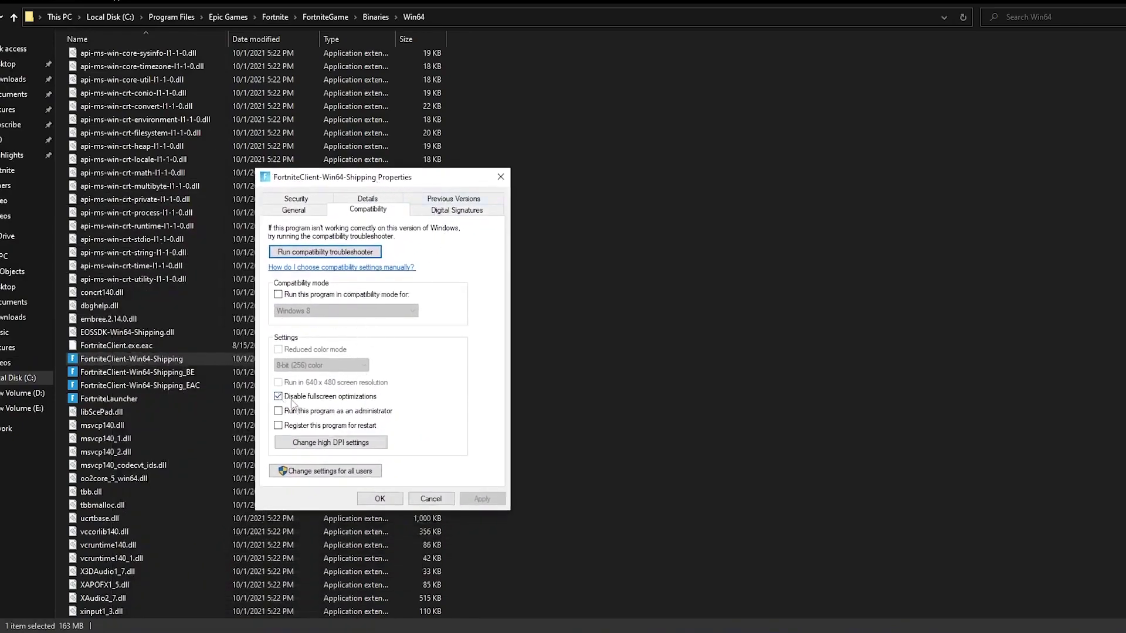
click(315, 450)
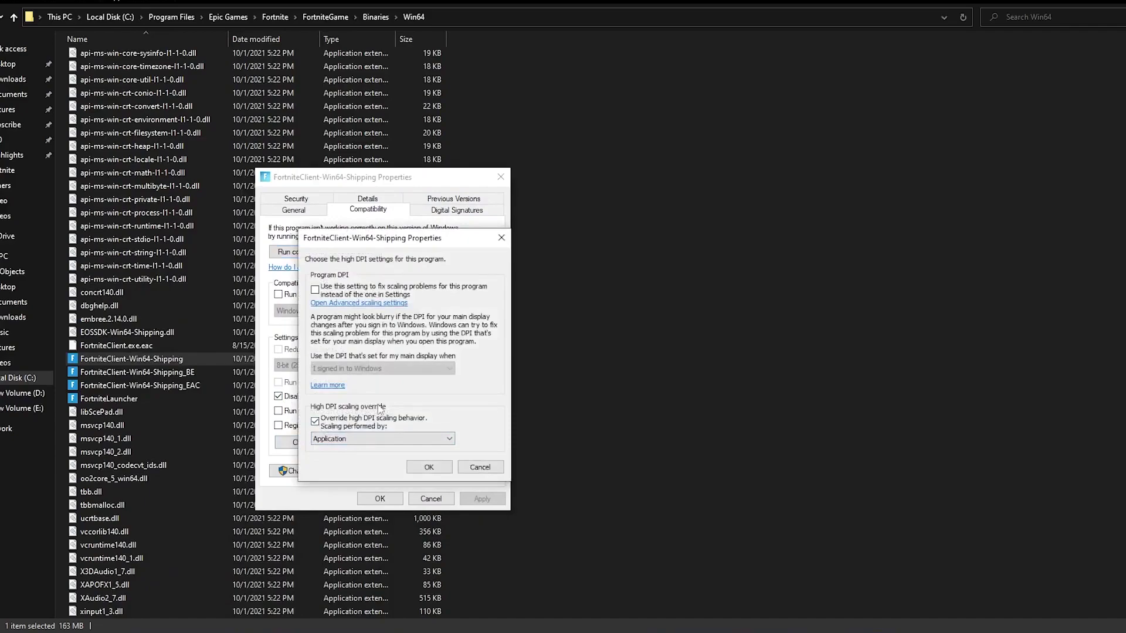
click(428, 467)
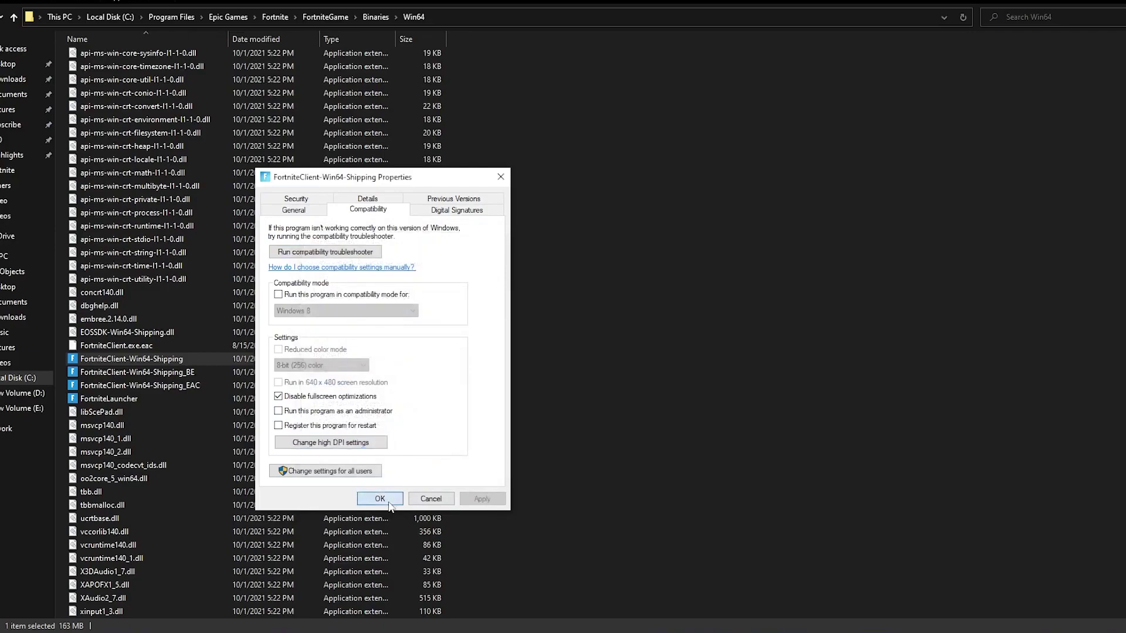
click(381, 499)
drag(468, 362, 385, 401)
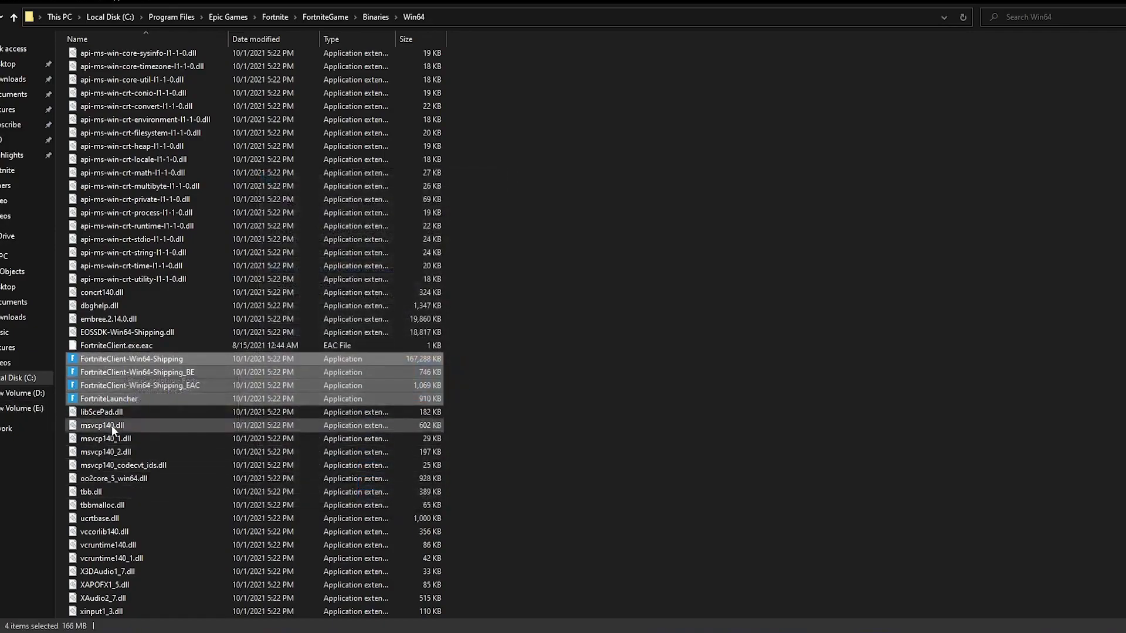